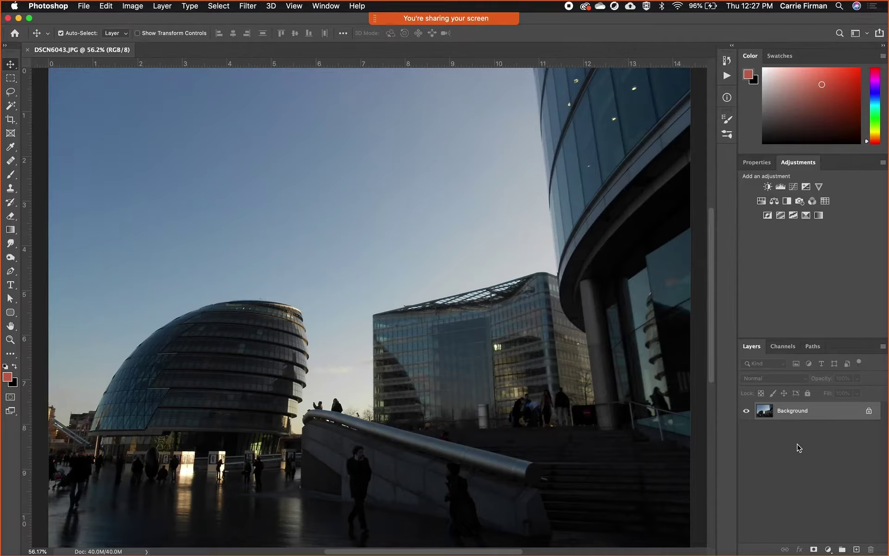
# Show DSCN6043.JPG's Document properties: 14.4 × 10.8 in, 300 pixels/inch, RGB Color.
pyautogui.click(792, 164)
pyautogui.click(758, 163)
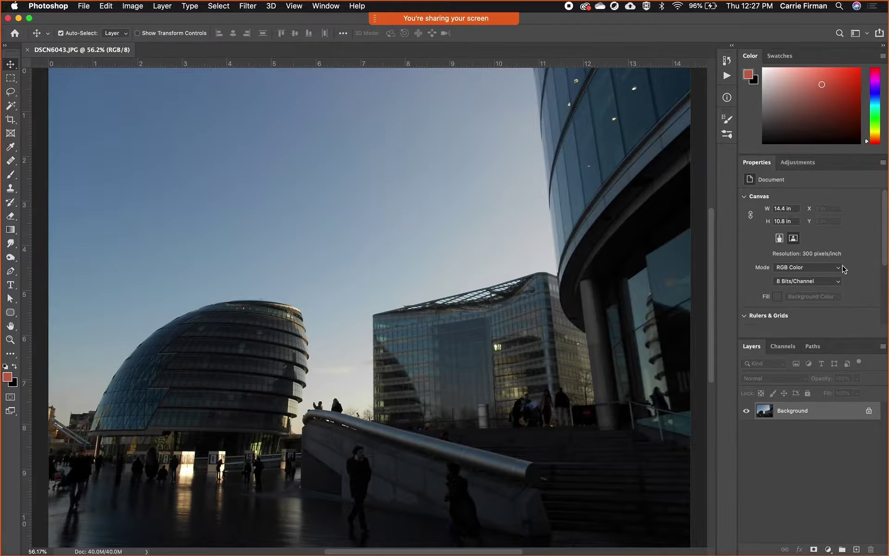
pyautogui.scroll(-5, 848, 287)
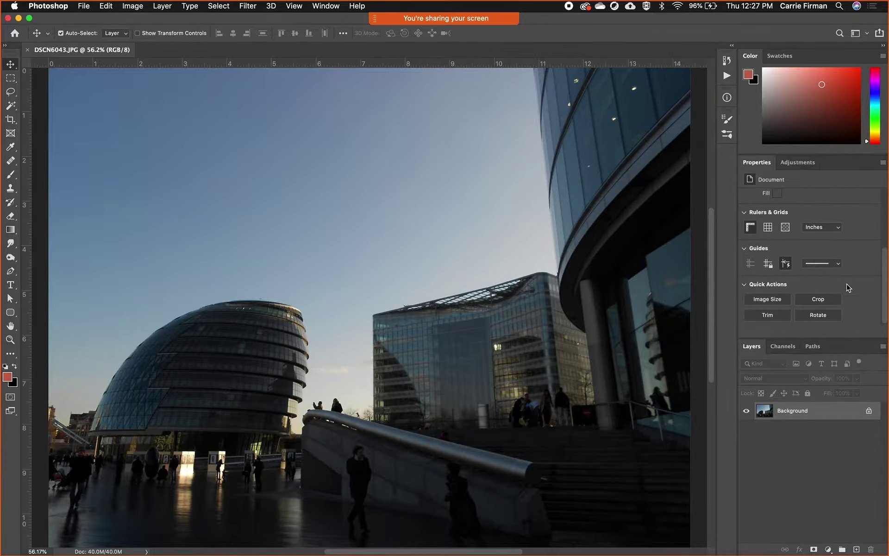
pyautogui.scroll(5, 848, 288)
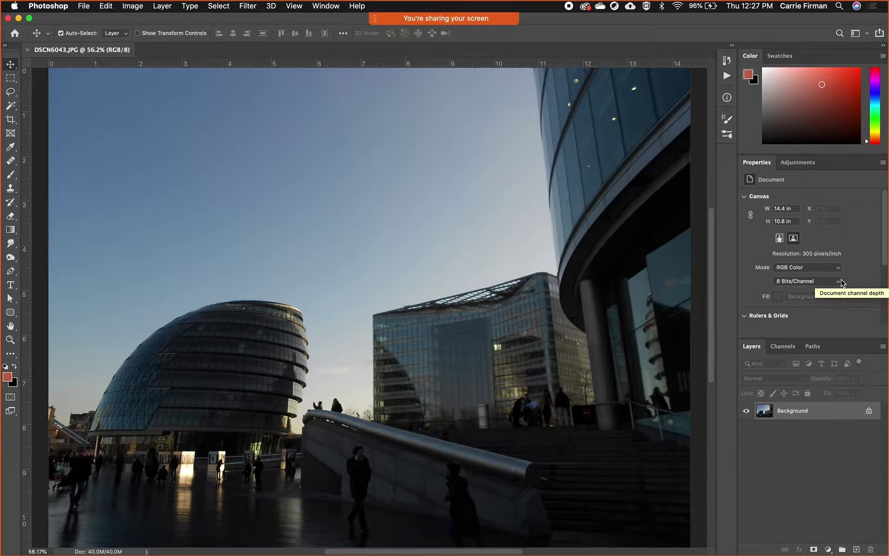
# Switch the side panel from Properties to the Adjustments list.
pyautogui.click(804, 165)
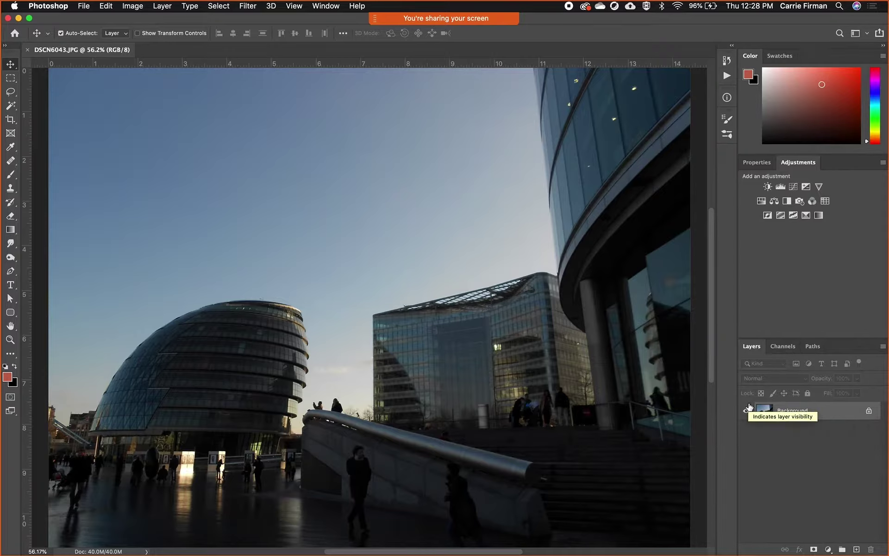
# Unlock the Background layer into Layer 0 and add a Levels adjustment layer.
pyautogui.click(869, 411)
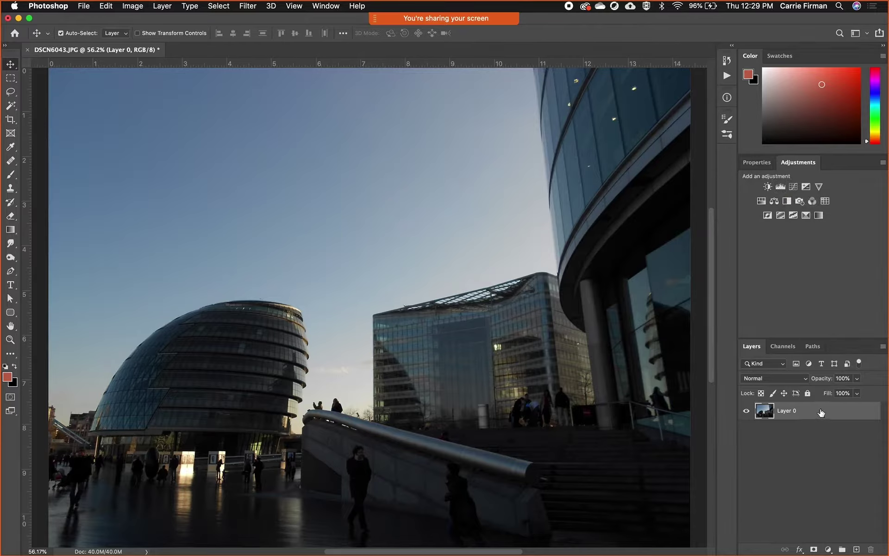
pyautogui.click(781, 187)
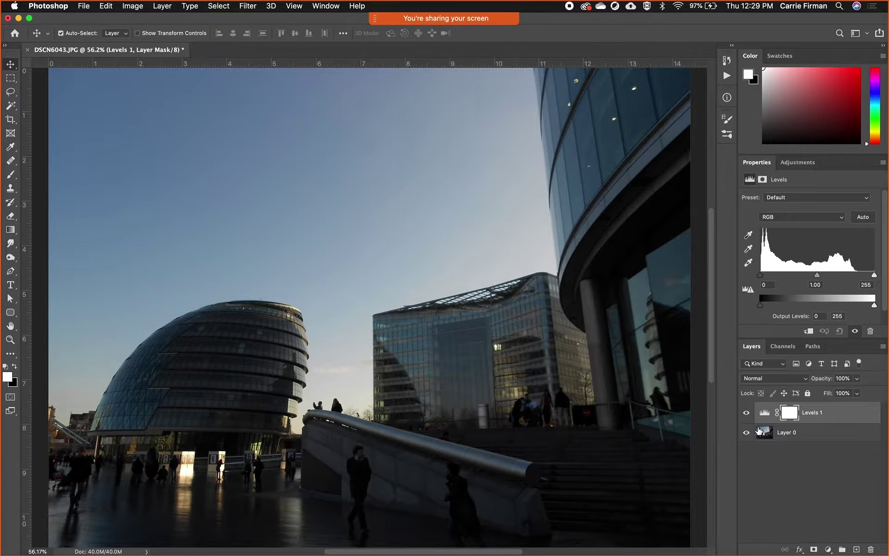
# Return to the Adjustments list and select the Levels 1 layer above Layer 0.
pyautogui.click(798, 162)
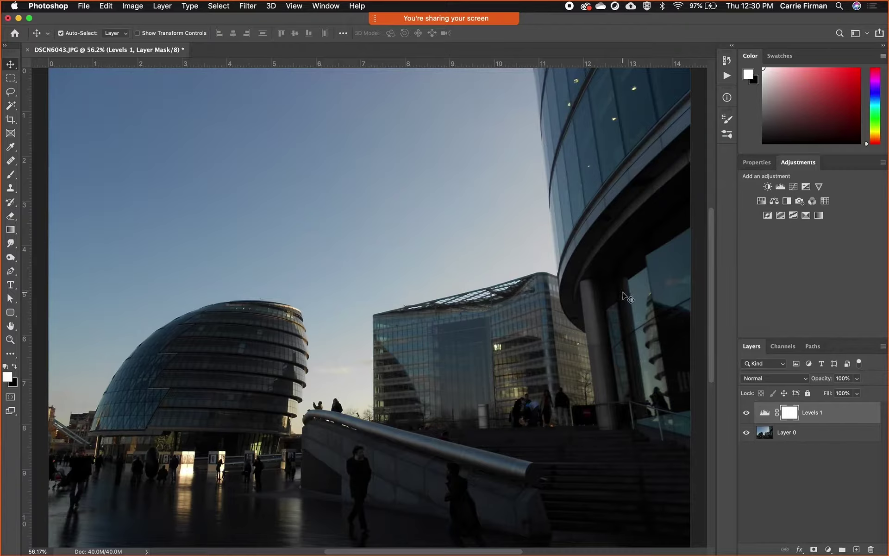
pyautogui.click(766, 414)
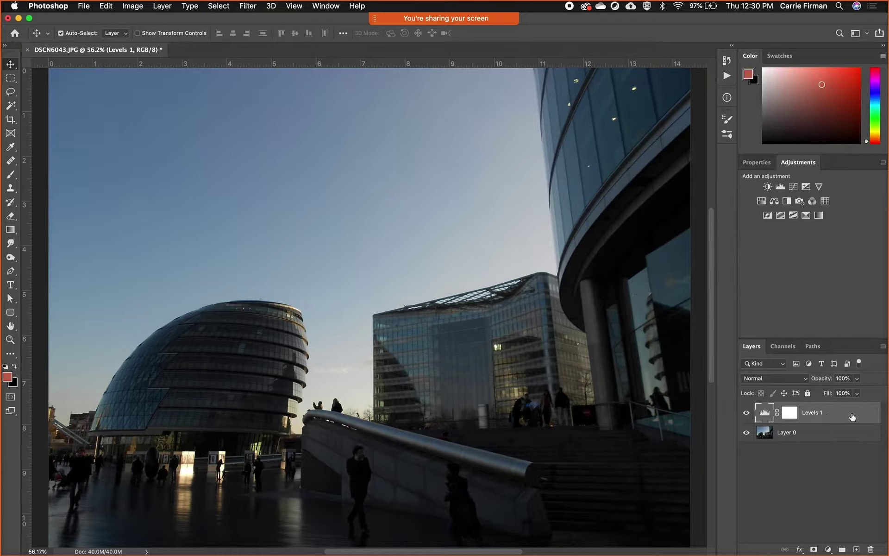
pyautogui.click(820, 434)
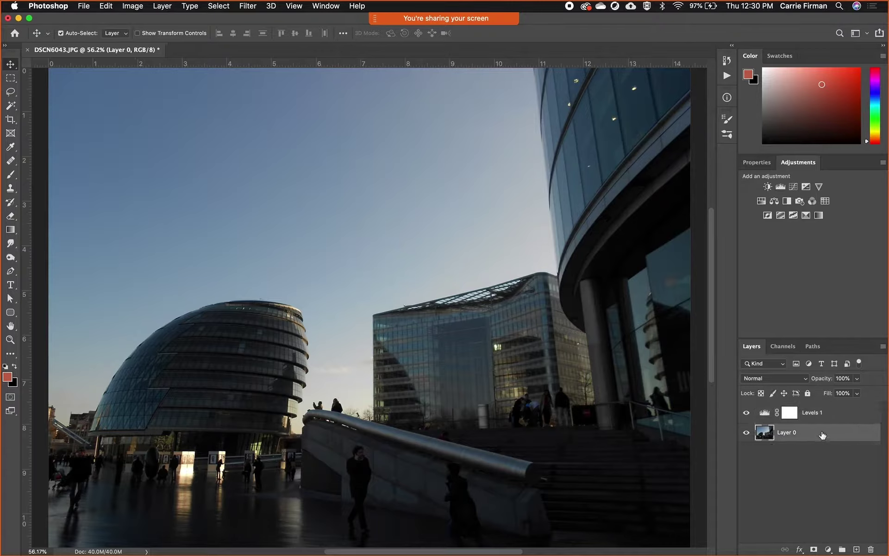
pyautogui.click(843, 414)
# Brighten the photo by setting the Levels 1 midtone gamma to 1.23.
pyautogui.click(756, 163)
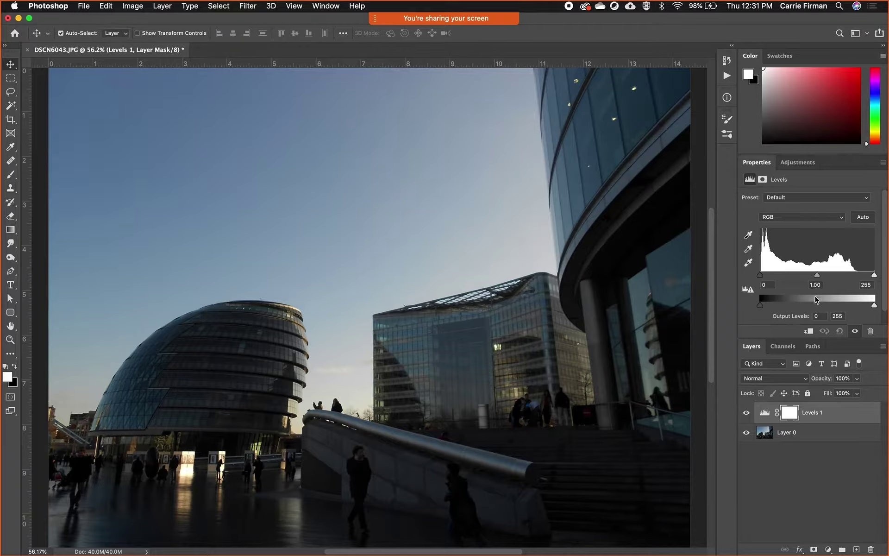
pyautogui.moveTo(817, 277); pyautogui.dragTo(806, 279)
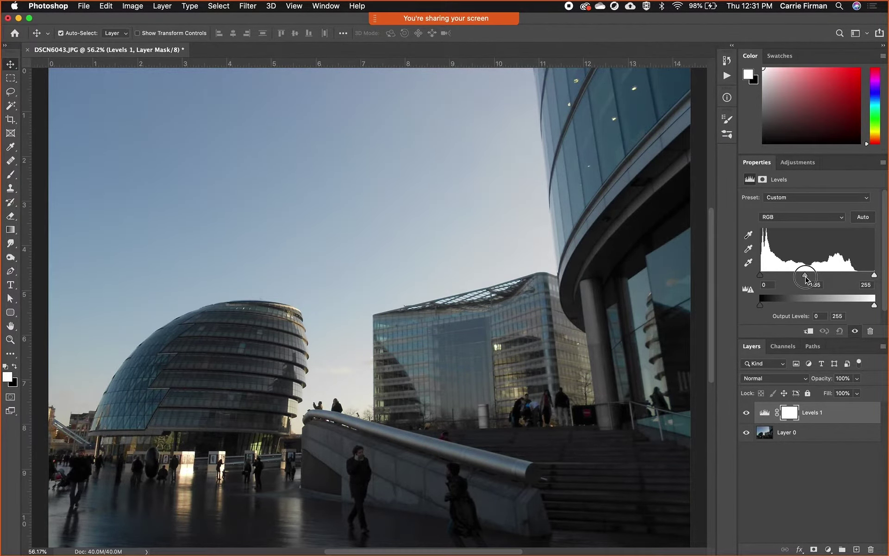
pyautogui.moveTo(806, 279); pyautogui.dragTo(808, 278)
pyautogui.moveTo(808, 277); pyautogui.dragTo(824, 277)
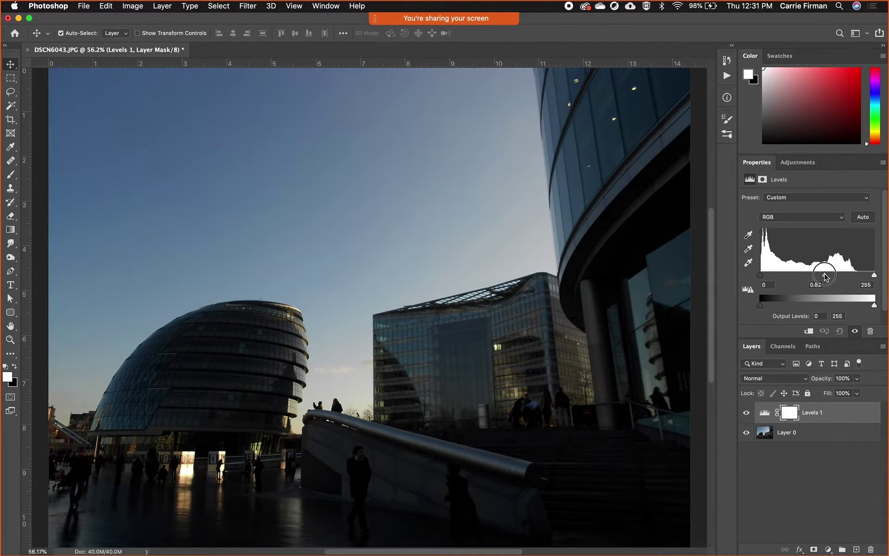
pyautogui.moveTo(825, 277); pyautogui.dragTo(809, 277)
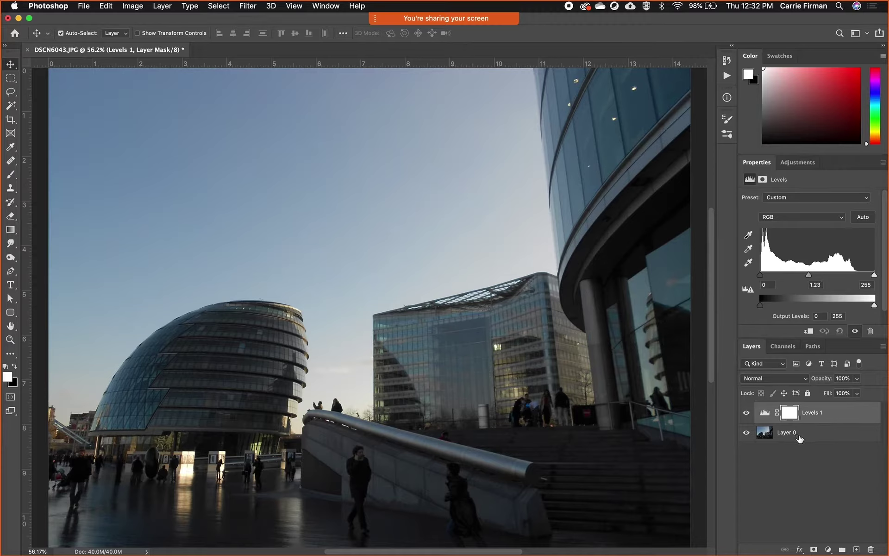
pyautogui.click(825, 439)
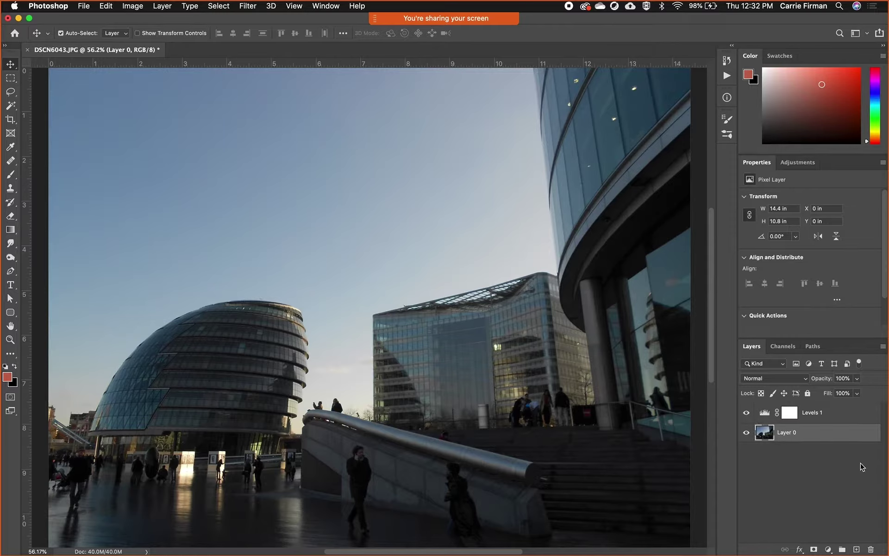
# Toggle Levels 1 visibility repeatedly to compare, leaving it hidden with Layer 0 selected.
pyautogui.click(765, 412)
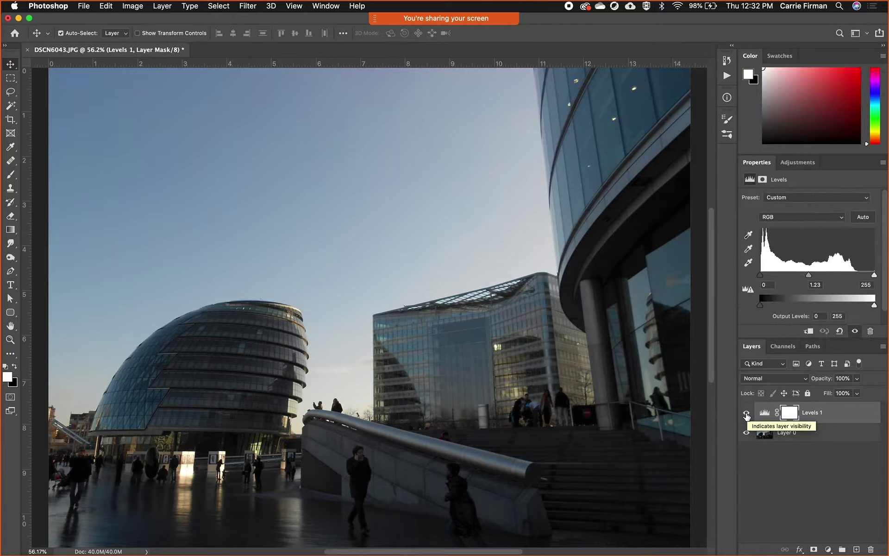
pyautogui.click(746, 412)
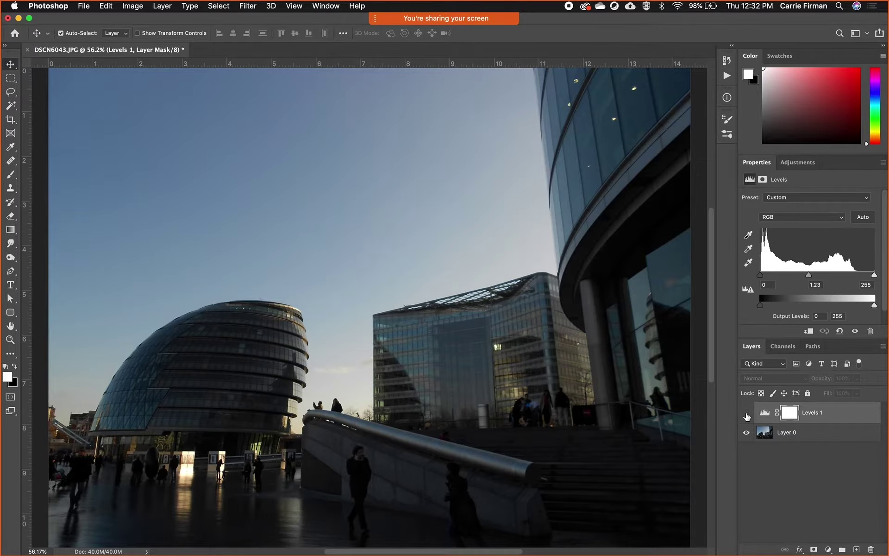
pyautogui.click(746, 412)
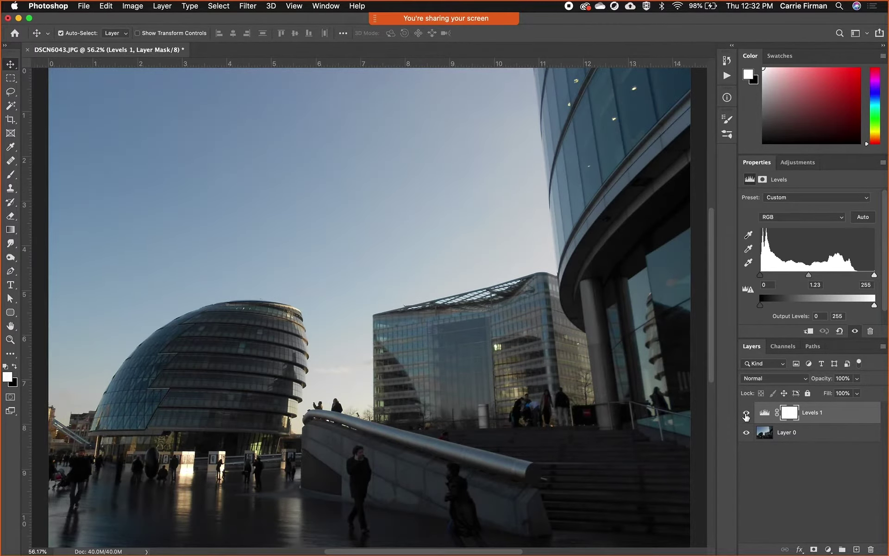
pyautogui.click(746, 415)
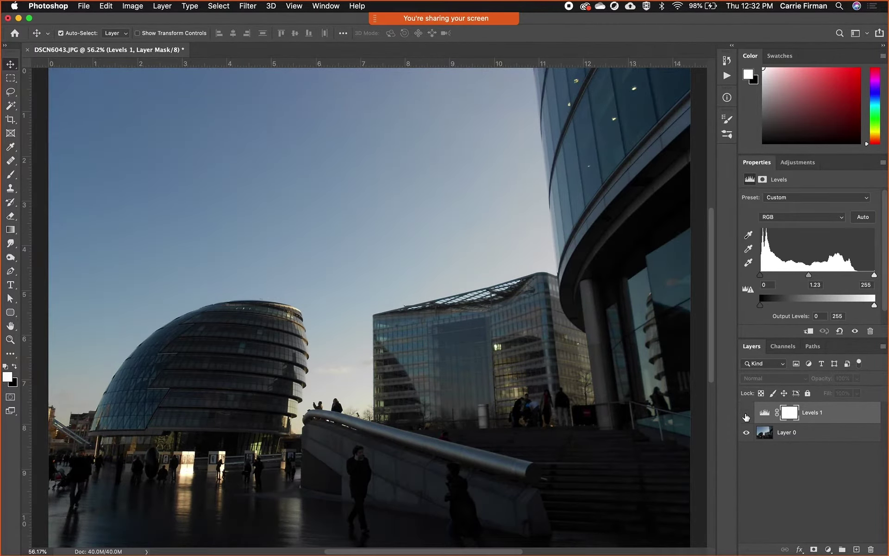
pyautogui.click(746, 416)
pyautogui.click(746, 416)
pyautogui.click(746, 417)
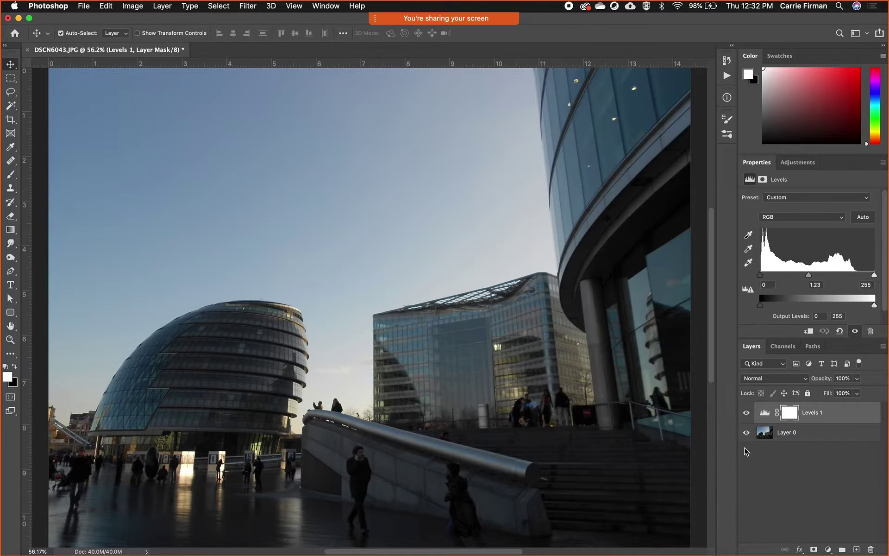
pyautogui.click(746, 414)
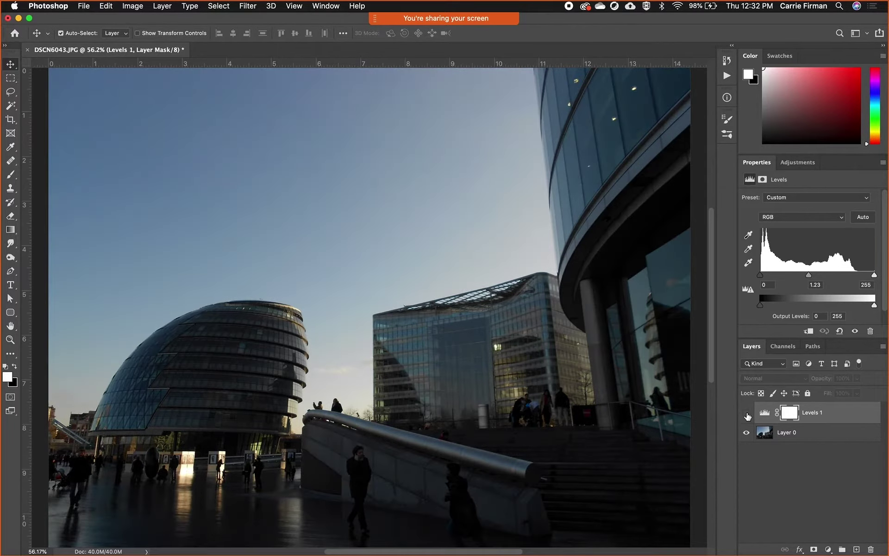
pyautogui.click(835, 438)
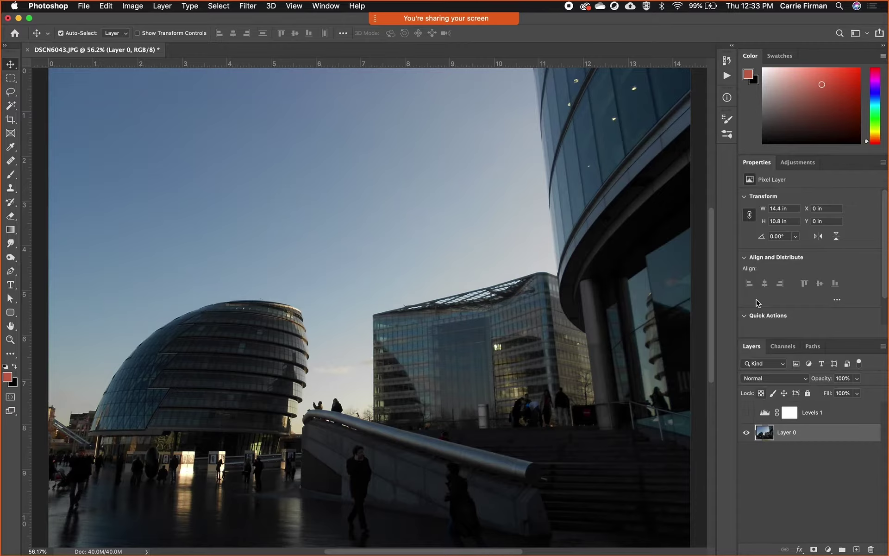
pyautogui.click(790, 166)
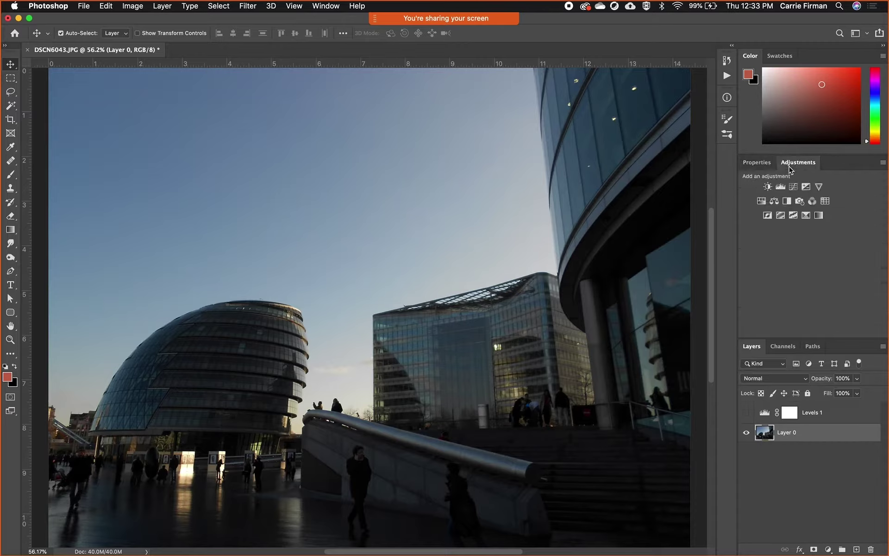
# Create the Selective Color 1 adjustment layer from the Adjustments panel.
pyautogui.click(806, 215)
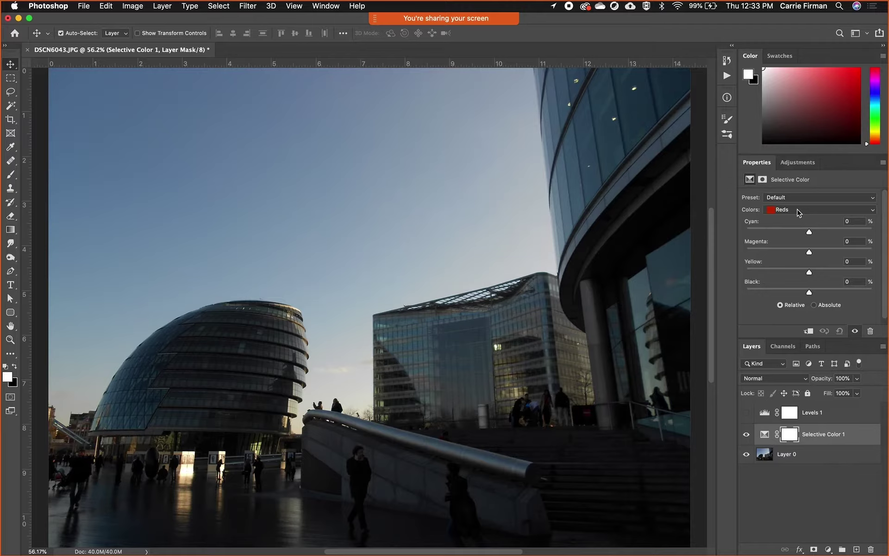
# Set Selective Color to Blues with Cyan -66% and Magenta -31%.
pyautogui.click(800, 213)
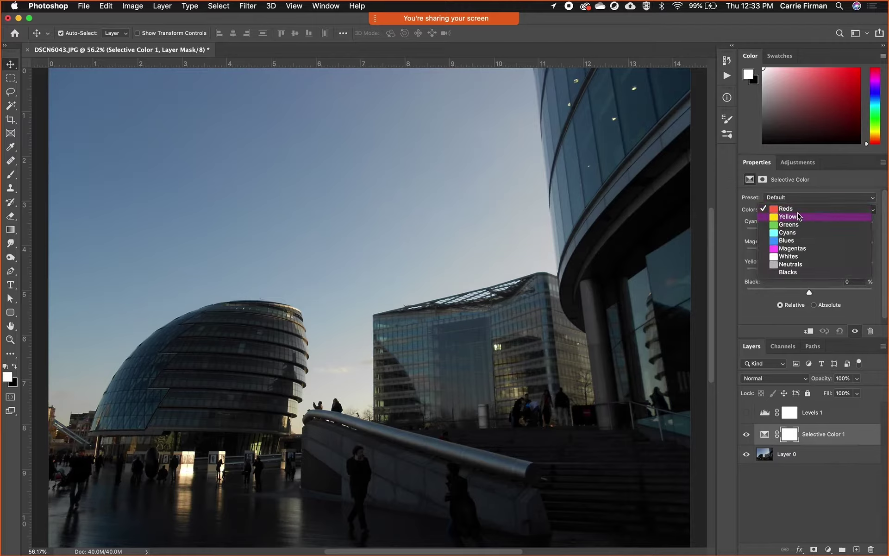
pyautogui.click(802, 210)
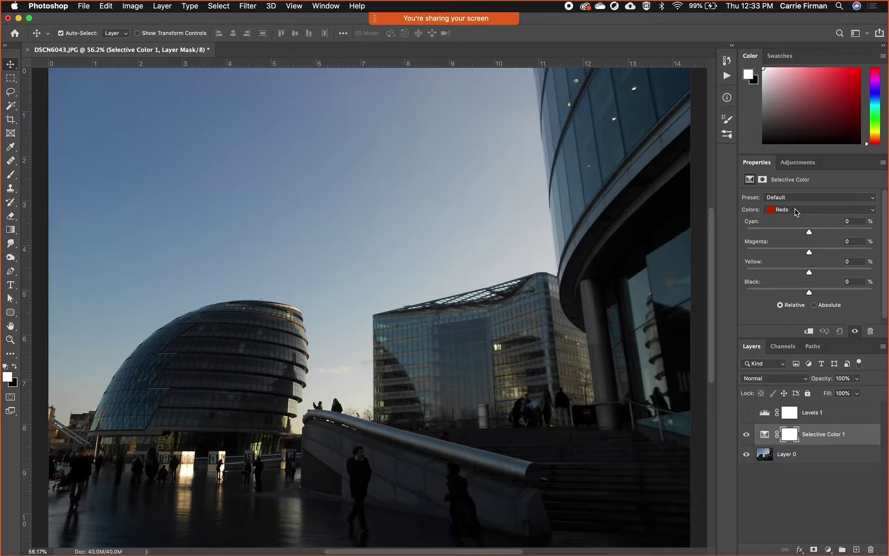
pyautogui.click(796, 212)
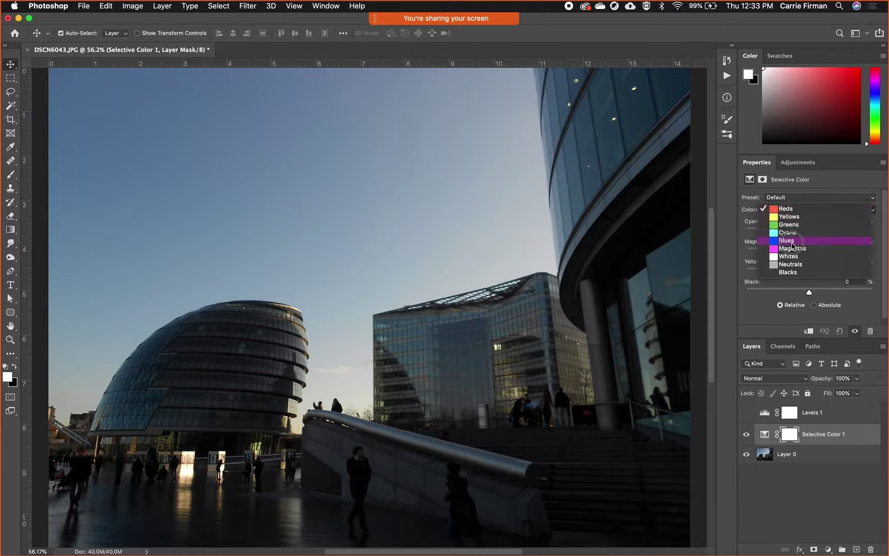
pyautogui.click(791, 242)
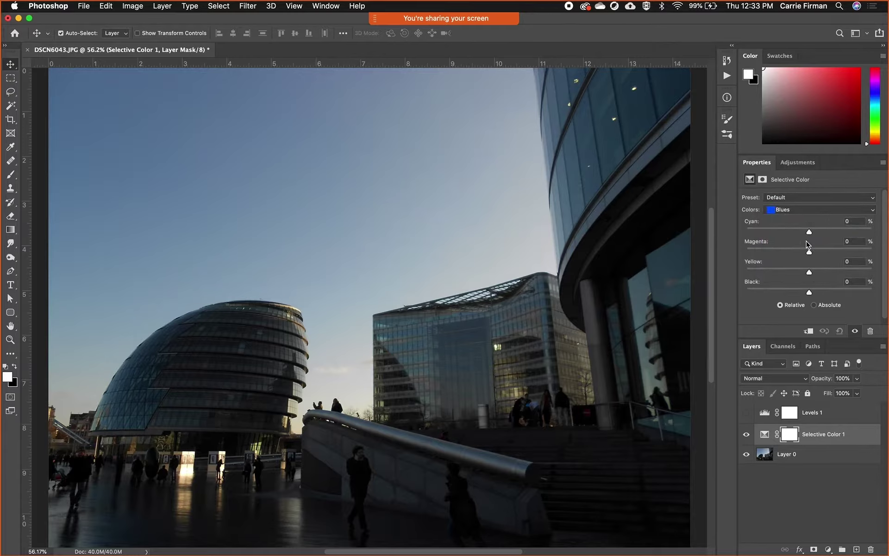
pyautogui.moveTo(809, 232); pyautogui.dragTo(768, 245)
pyautogui.moveTo(809, 253); pyautogui.dragTo(791, 260)
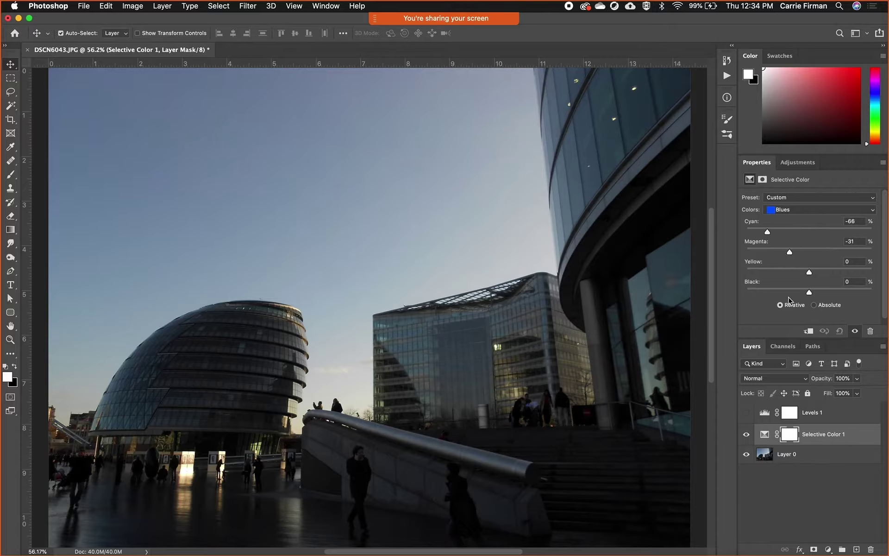
# Toggle Selective Color 1 on and off to compare the warmed sky.
pyautogui.click(746, 435)
pyautogui.click(746, 435)
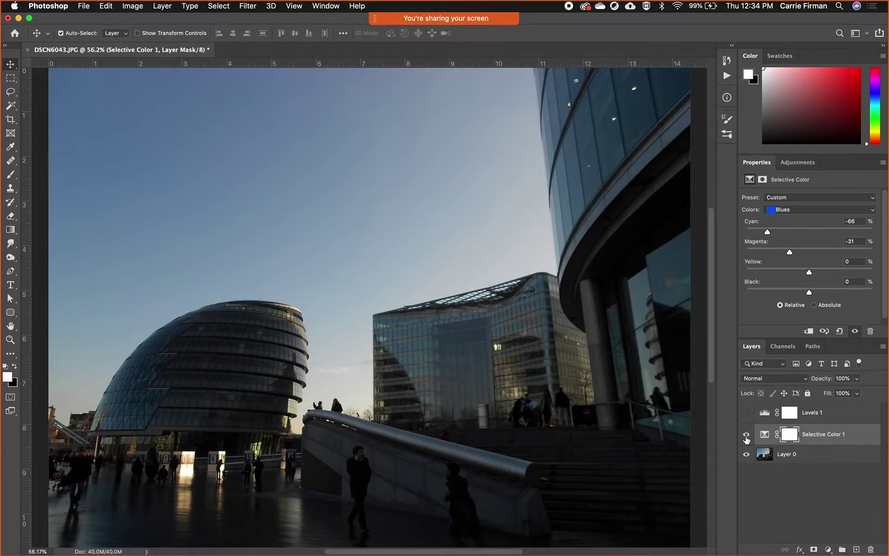
pyautogui.click(746, 436)
pyautogui.click(746, 436)
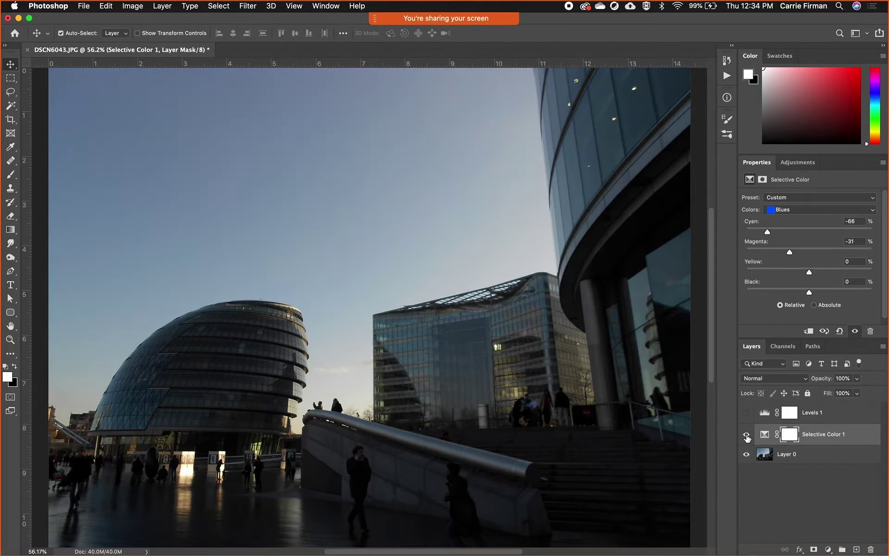
pyautogui.click(795, 213)
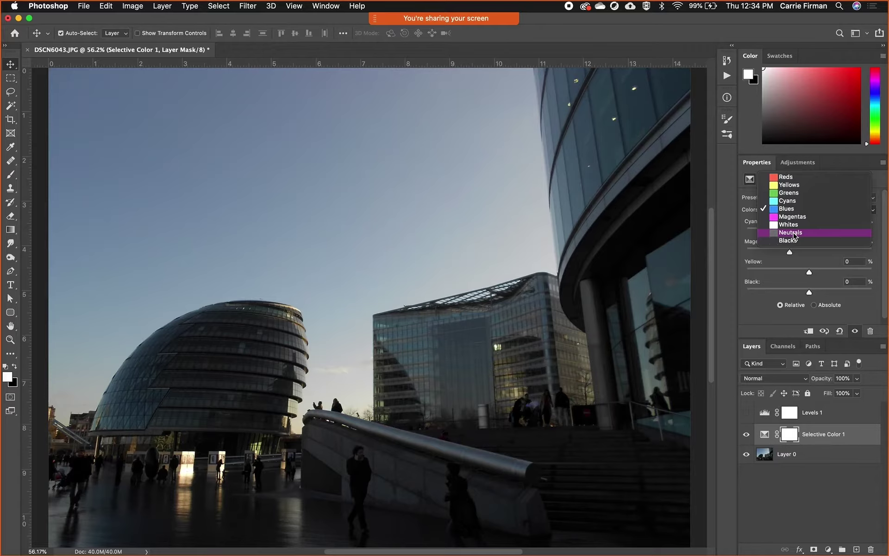
# Switch the Selective Color range to Neutrals and drag Yellow to +55%.
pyautogui.click(794, 233)
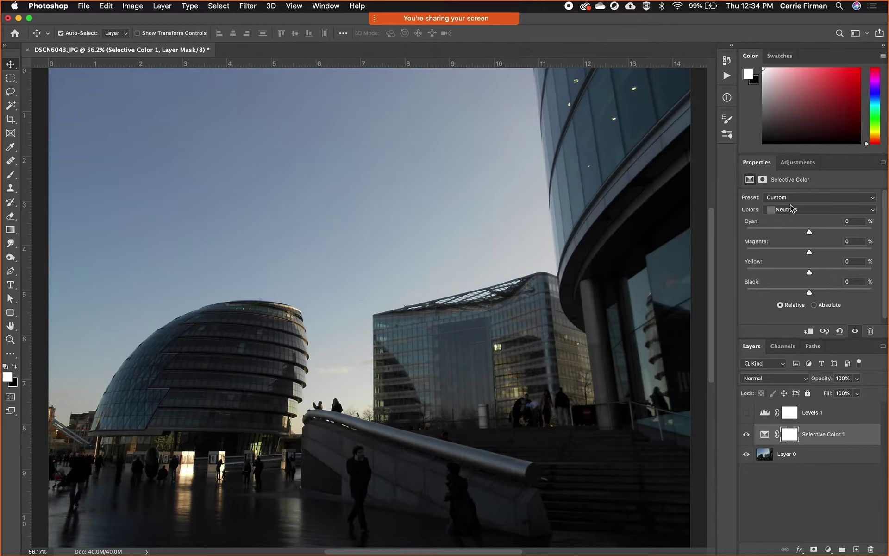
pyautogui.click(782, 211)
pyautogui.click(808, 210)
pyautogui.moveTo(810, 272); pyautogui.dragTo(843, 273)
# Drag the Neutrals sliders to Cyan -41%, Magenta +47% and Yellow +98%.
pyautogui.moveTo(809, 251); pyautogui.dragTo(850, 253)
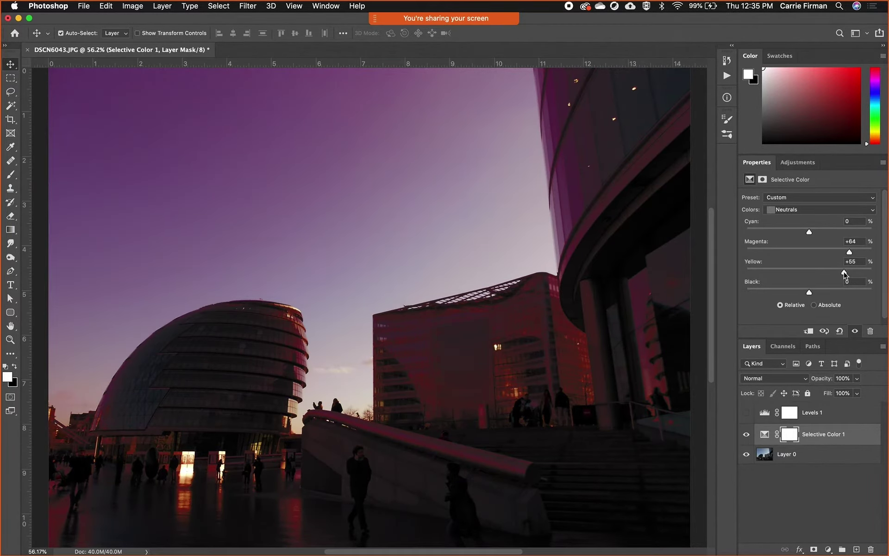
pyautogui.moveTo(850, 252); pyautogui.dragTo(823, 275)
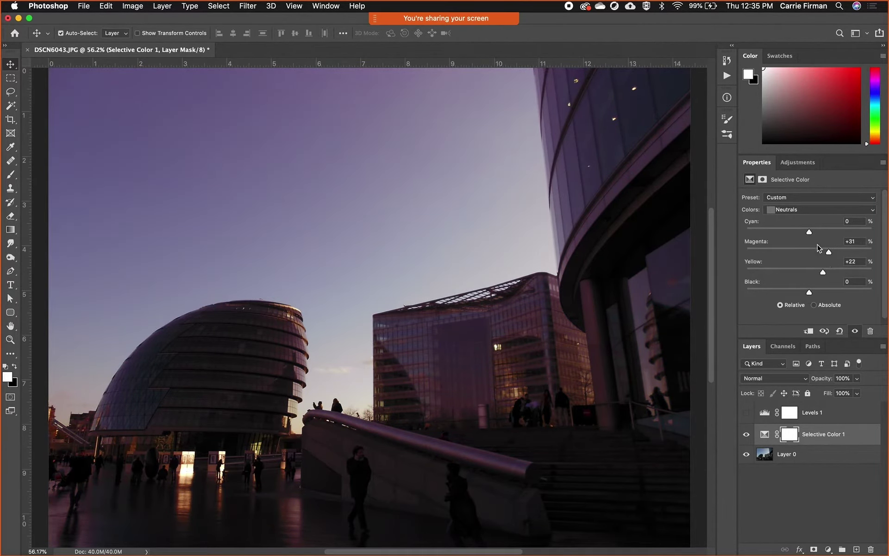
pyautogui.moveTo(809, 231); pyautogui.dragTo(783, 235)
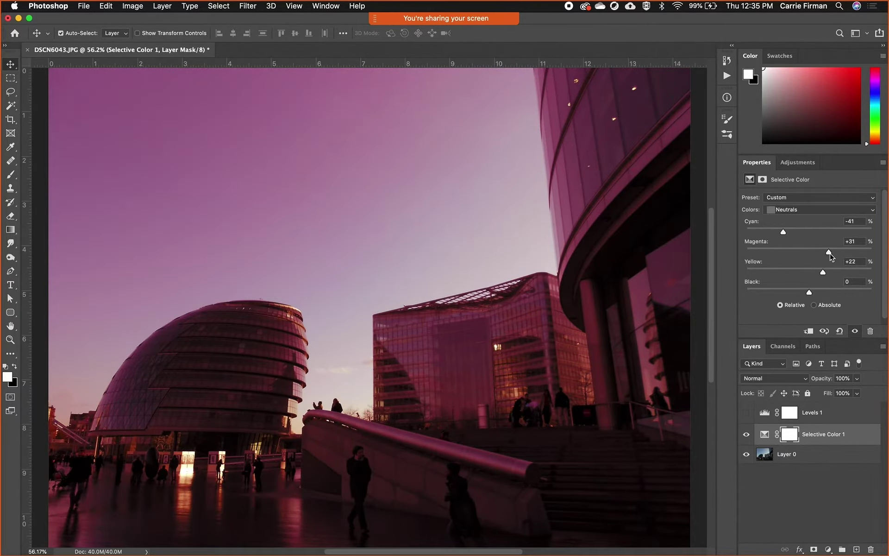
pyautogui.moveTo(830, 256); pyautogui.dragTo(872, 272)
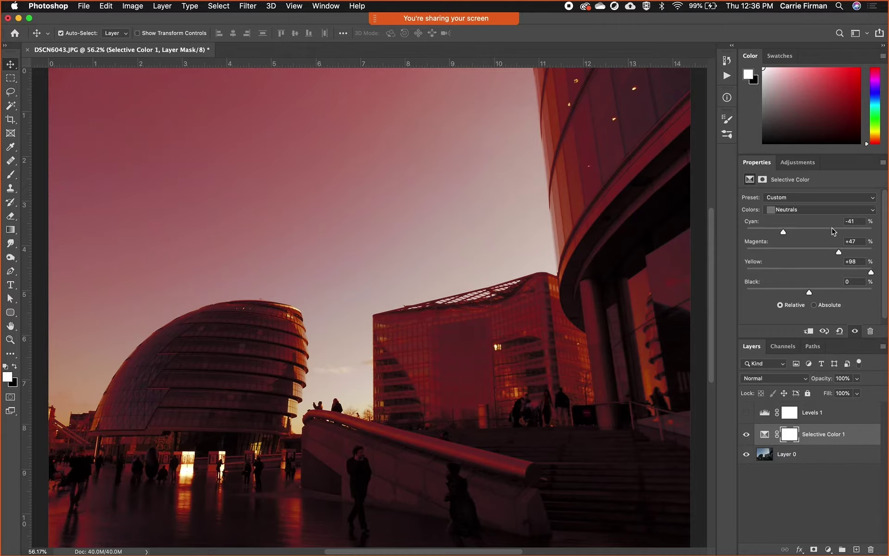
pyautogui.click(829, 210)
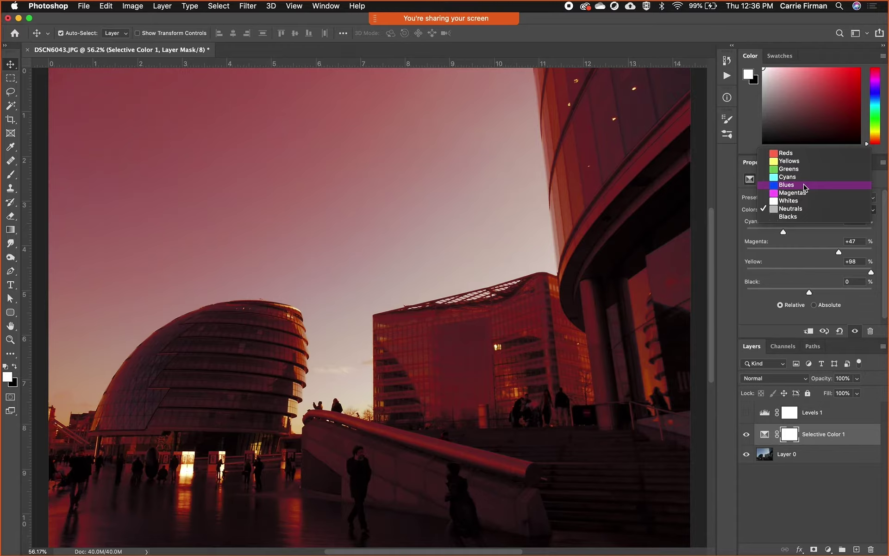
# Hide Selective Color 1 and add a default Black & White adjustment layer above Layer 0.
pyautogui.click(742, 191)
pyautogui.click(746, 434)
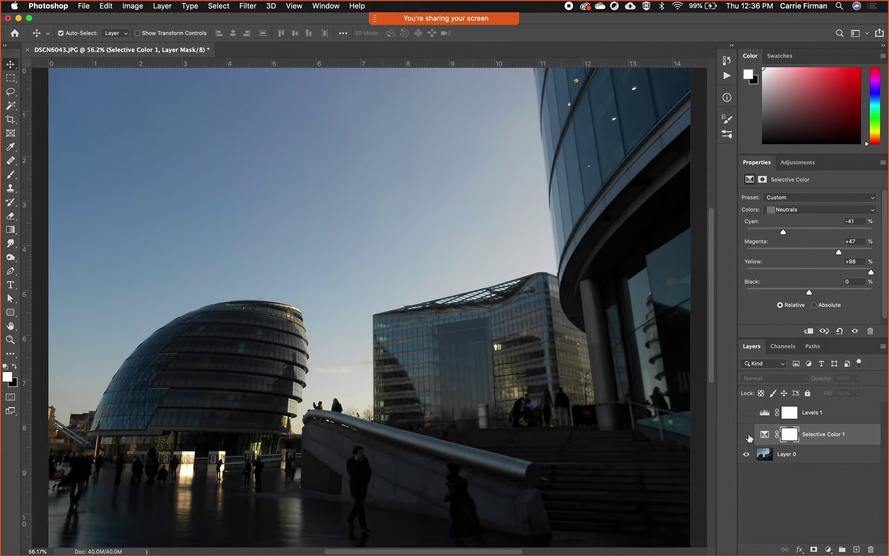
pyautogui.click(804, 166)
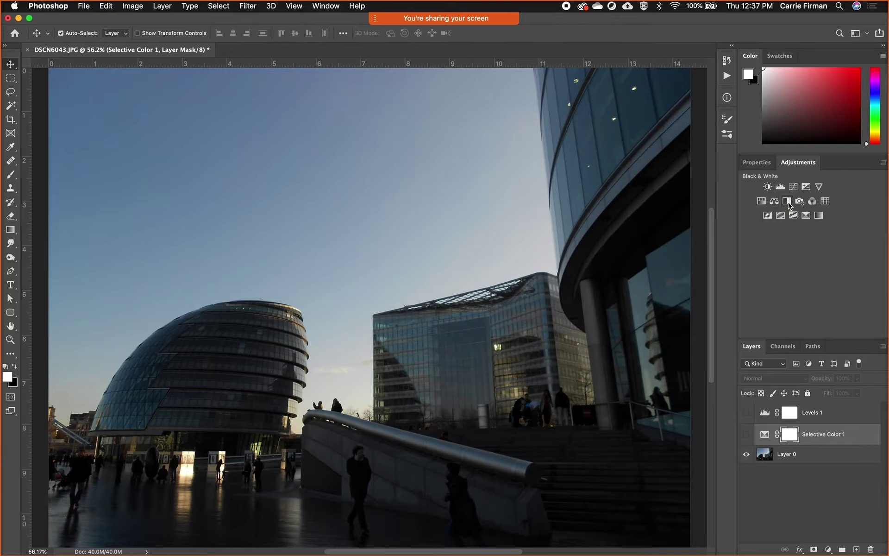
pyautogui.click(816, 463)
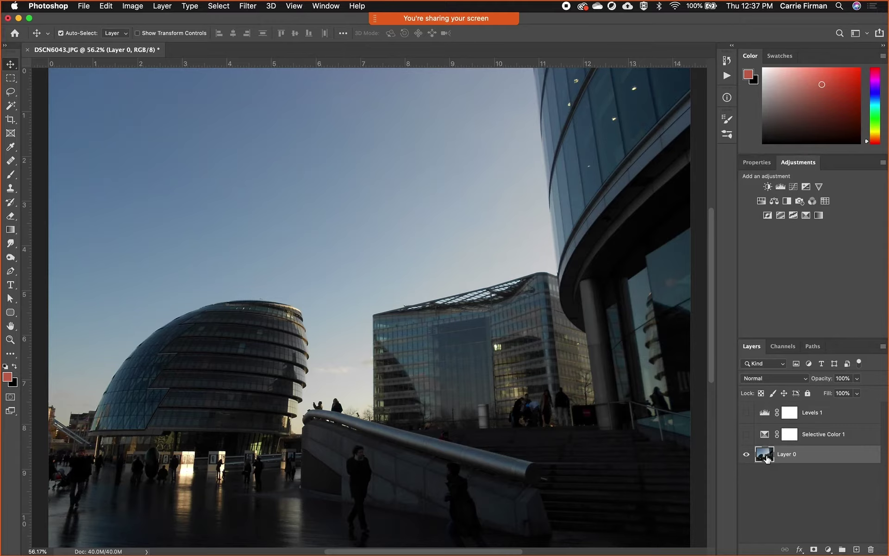
pyautogui.click(792, 214)
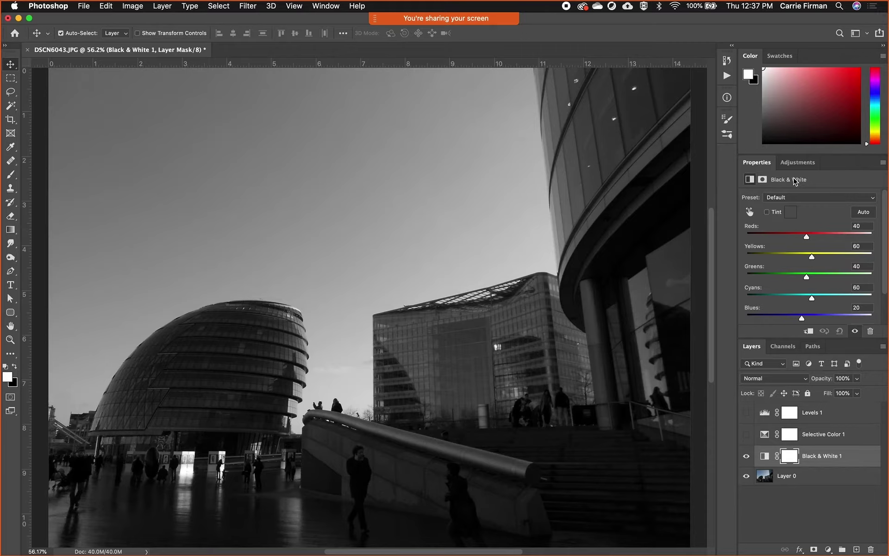
# Review Black & White 1's default mix: Reds 40, Yellows 60, Greens 40, Cyans 60, Blues 20, Magentas 80.
pyautogui.scroll(-1, 823, 273)
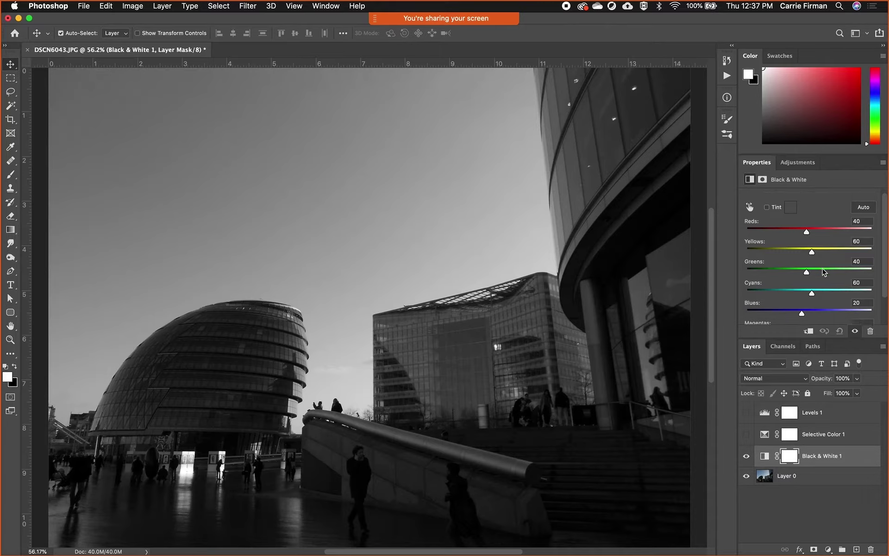
pyautogui.scroll(-3, 823, 272)
pyautogui.scroll(2, 823, 273)
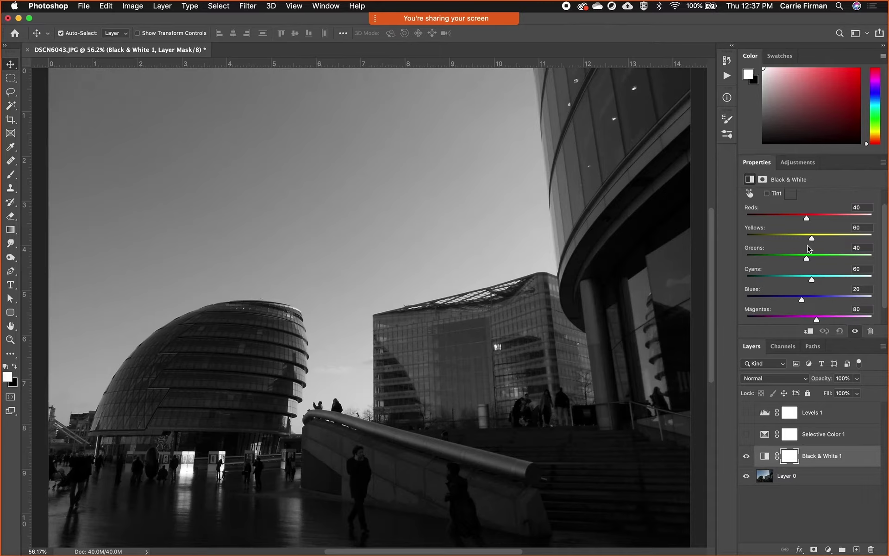
# Set Black & White Blues to 191, Cyans to 23 and Yellows to 29, then hide the layer.
pyautogui.scroll(-2, 820, 299)
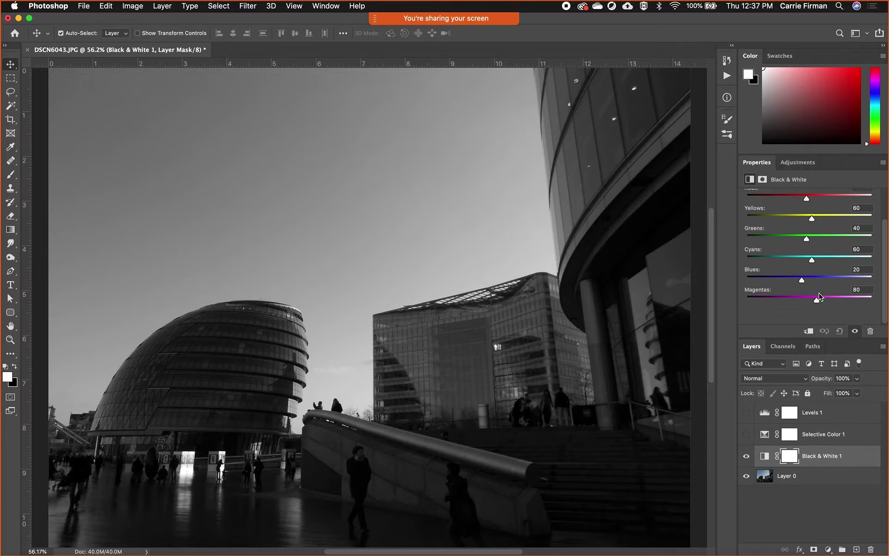
pyautogui.scroll(4, 819, 296)
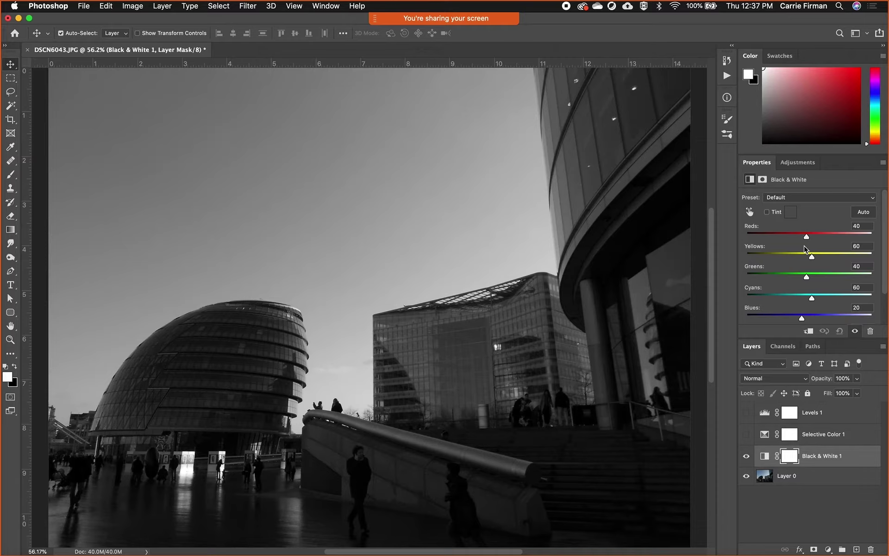
pyautogui.moveTo(801, 317); pyautogui.dragTo(846, 320)
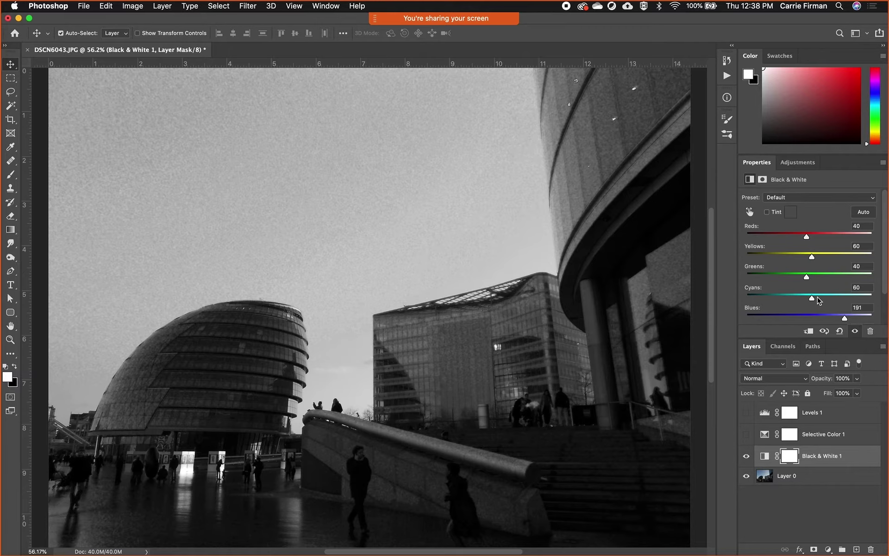
pyautogui.moveTo(818, 300); pyautogui.dragTo(802, 300)
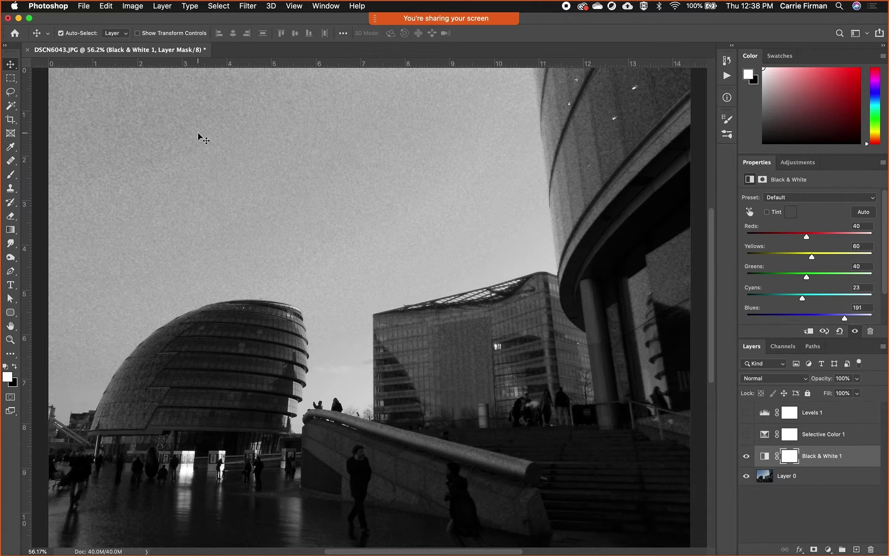
pyautogui.moveTo(811, 256); pyautogui.dragTo(804, 258)
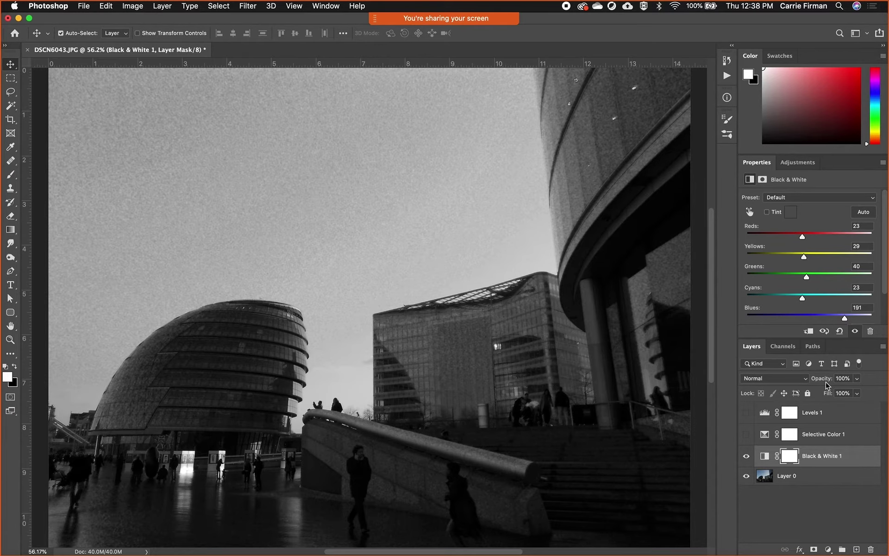
pyautogui.click(746, 456)
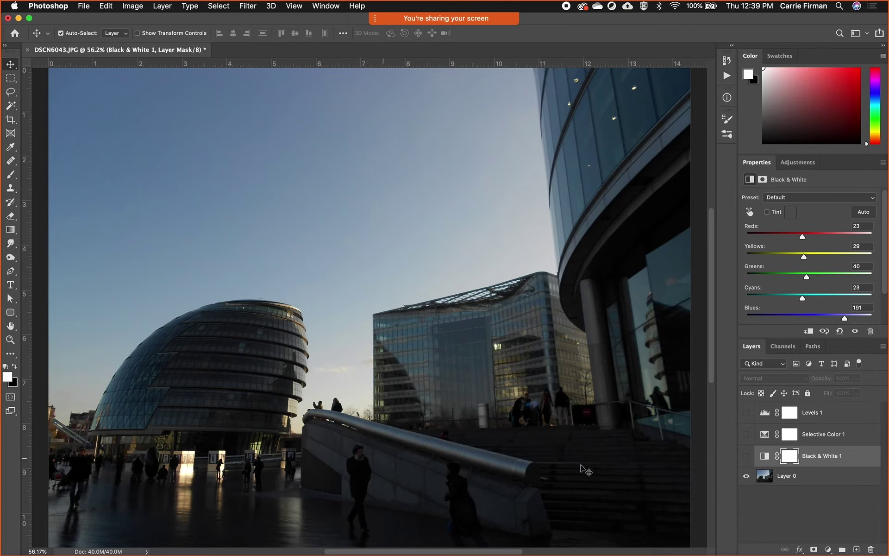
# Show Black & White 1 again and raise its Yellows to 195.
pyautogui.click(746, 455)
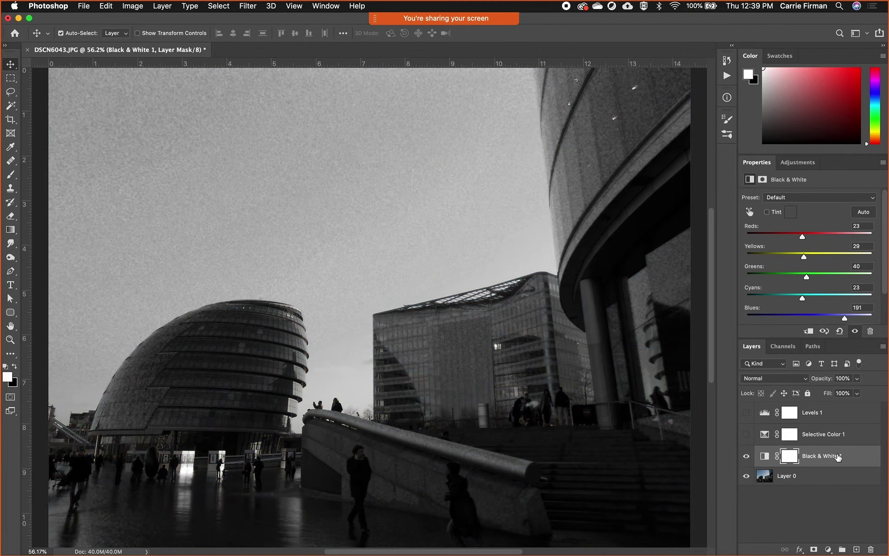
pyautogui.click(805, 257)
pyautogui.moveTo(805, 257); pyautogui.dragTo(846, 264)
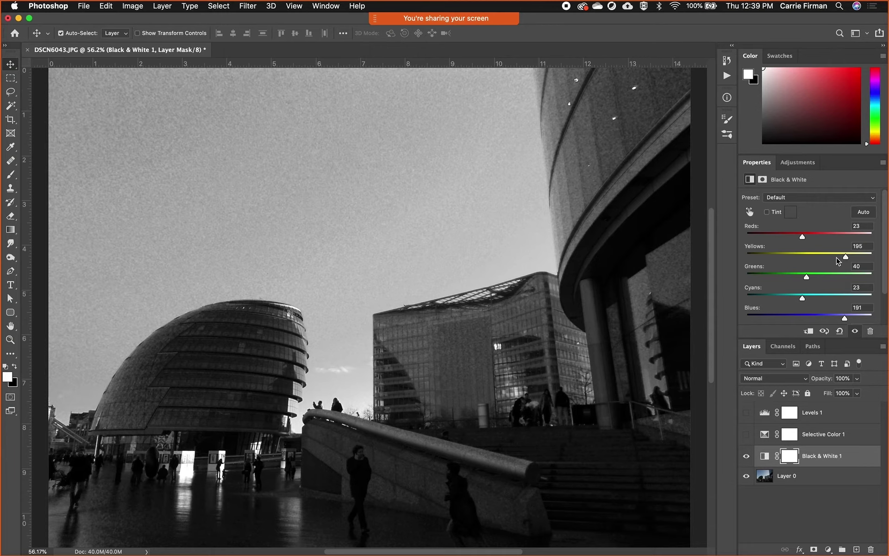
pyautogui.scroll(-2, 839, 261)
# Set Magentas to 163, compare against the colour original, and raise Greens to 176.
pyautogui.moveTo(862, 300); pyautogui.dragTo(719, 304)
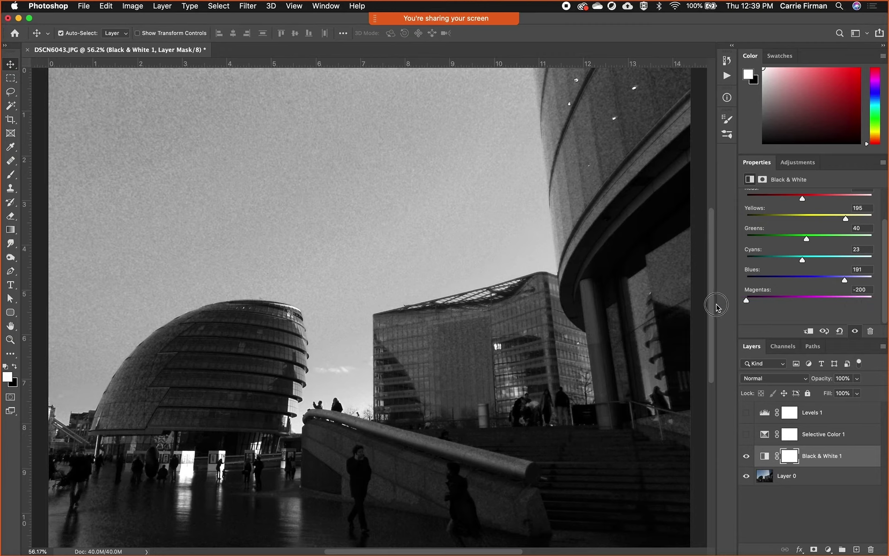
pyautogui.click(748, 302)
pyautogui.click(831, 302)
pyautogui.click(747, 456)
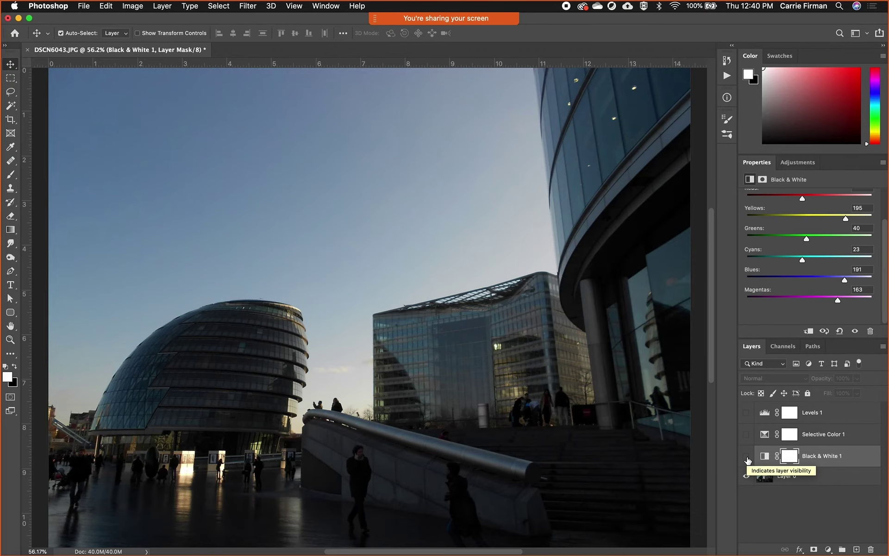
pyautogui.click(747, 456)
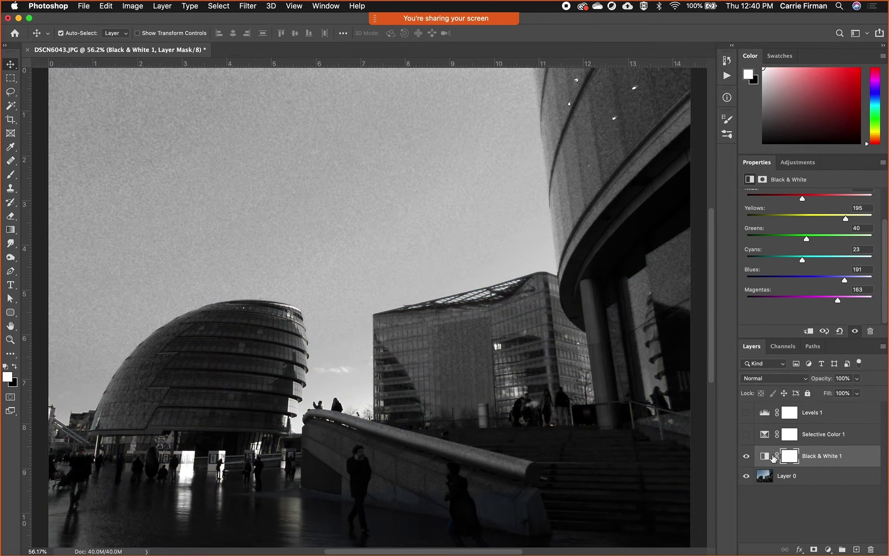
pyautogui.moveTo(807, 239); pyautogui.dragTo(842, 239)
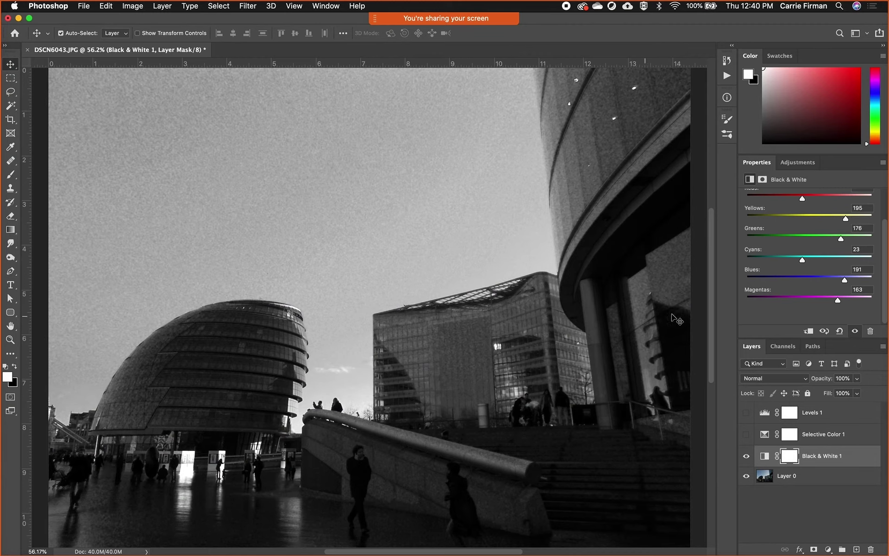
# Hide Black & White 1 and switch Levels 1 back on to show the colour photo.
pyautogui.scroll(3, 788, 282)
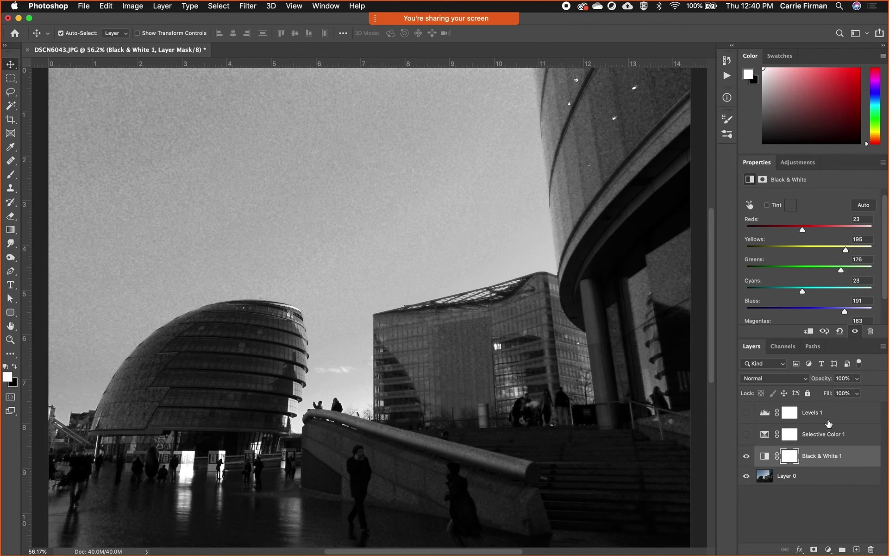
pyautogui.click(746, 456)
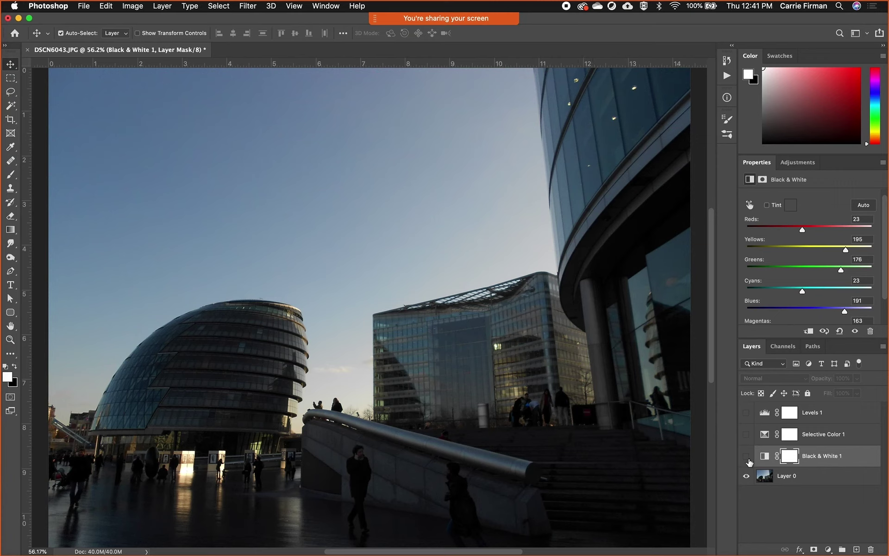
pyautogui.click(746, 413)
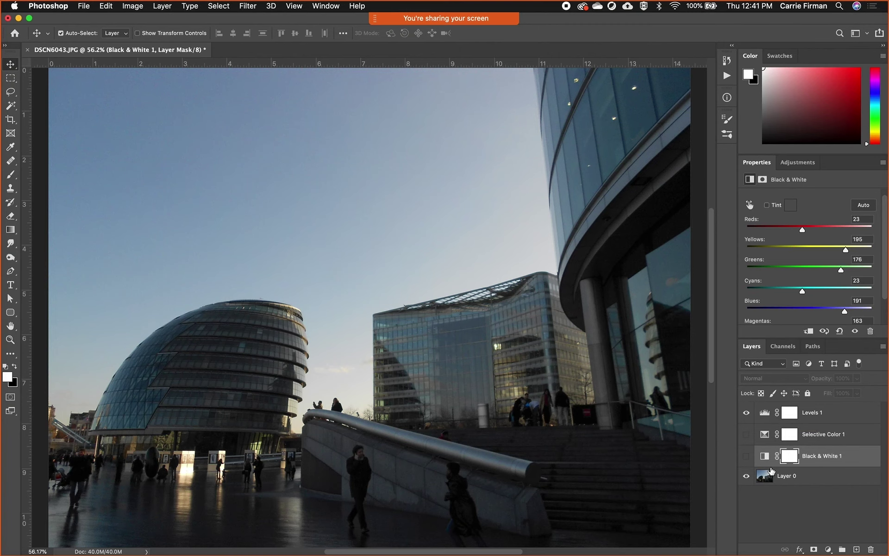
# Turn Selective Color 1 back on and place it beneath Levels 1 for a red dusk cast.
pyautogui.click(746, 435)
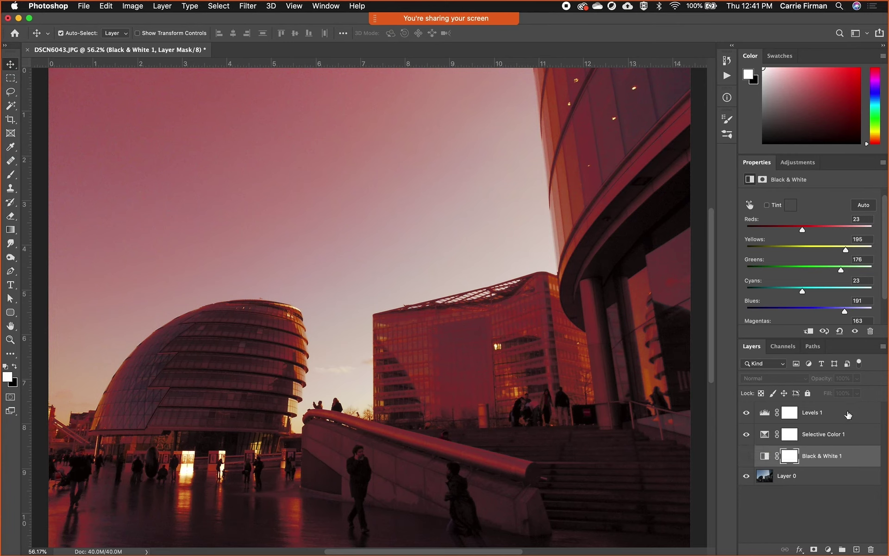
pyautogui.moveTo(827, 413); pyautogui.dragTo(827, 445)
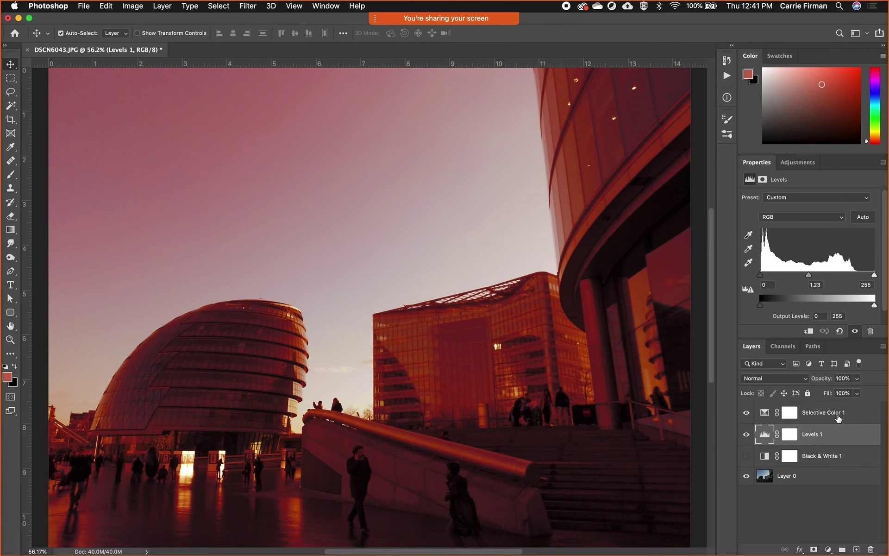
pyautogui.moveTo(833, 414); pyautogui.dragTo(833, 441)
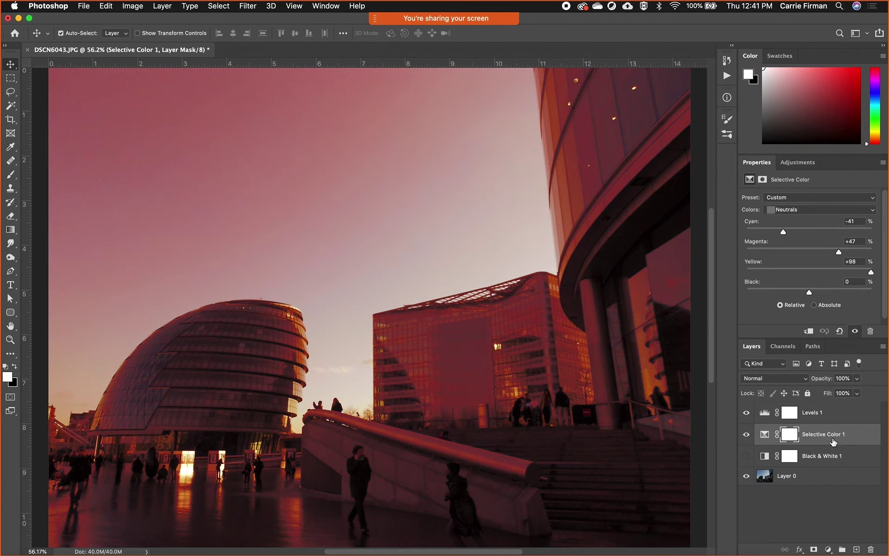
pyautogui.moveTo(836, 416); pyautogui.dragTo(836, 444)
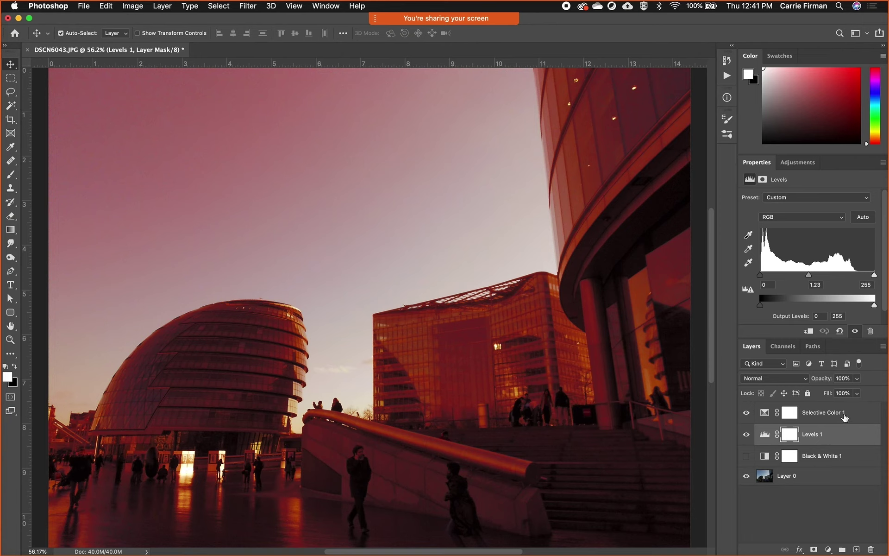
pyautogui.moveTo(845, 418); pyautogui.dragTo(847, 446)
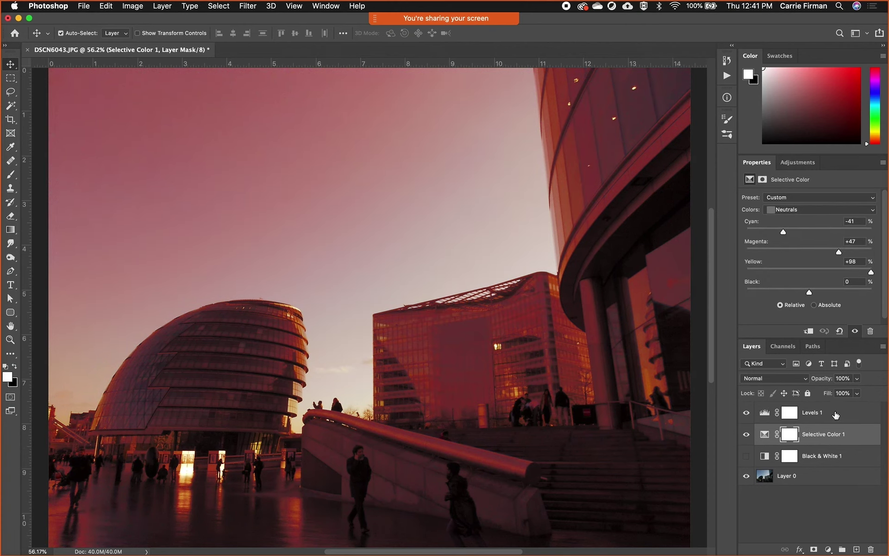
pyautogui.moveTo(835, 414); pyautogui.dragTo(834, 440)
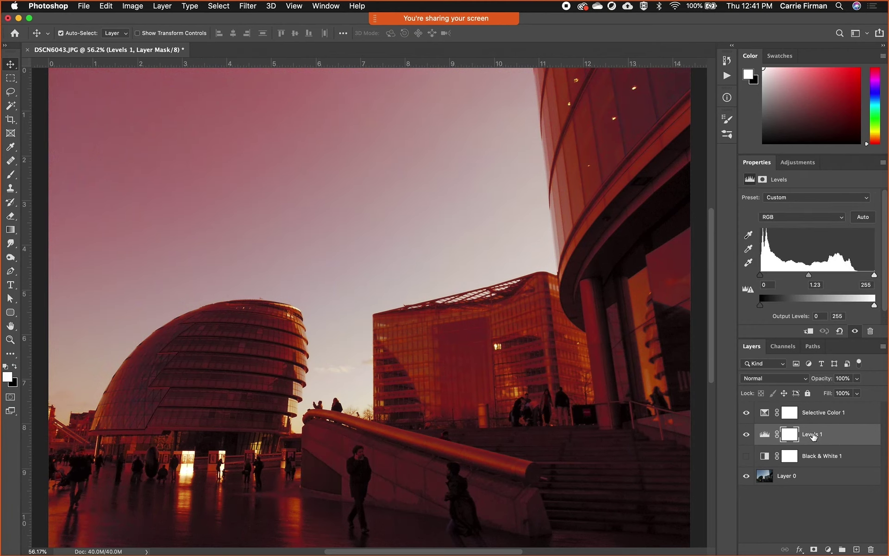